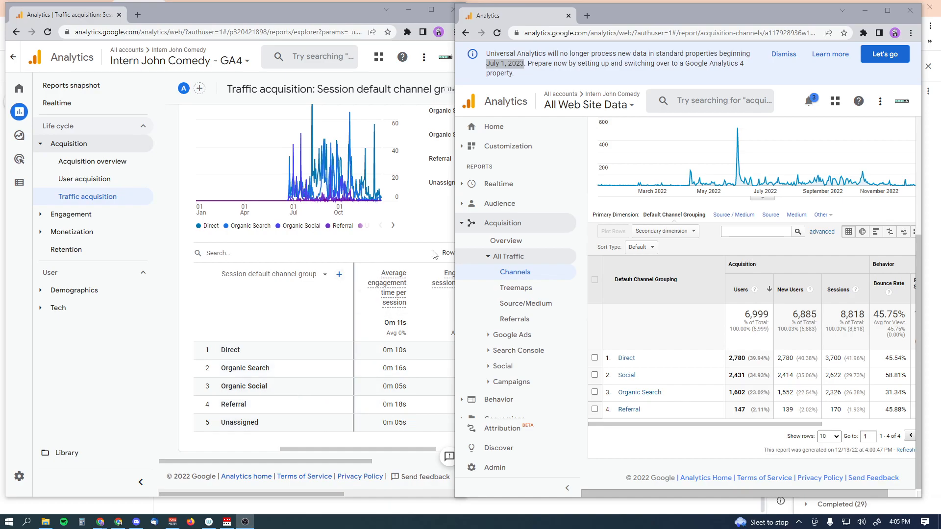
Dismiss the Universal Analytics notice, return to Channels, and widen that window across the screen
click(873, 57)
click(465, 32)
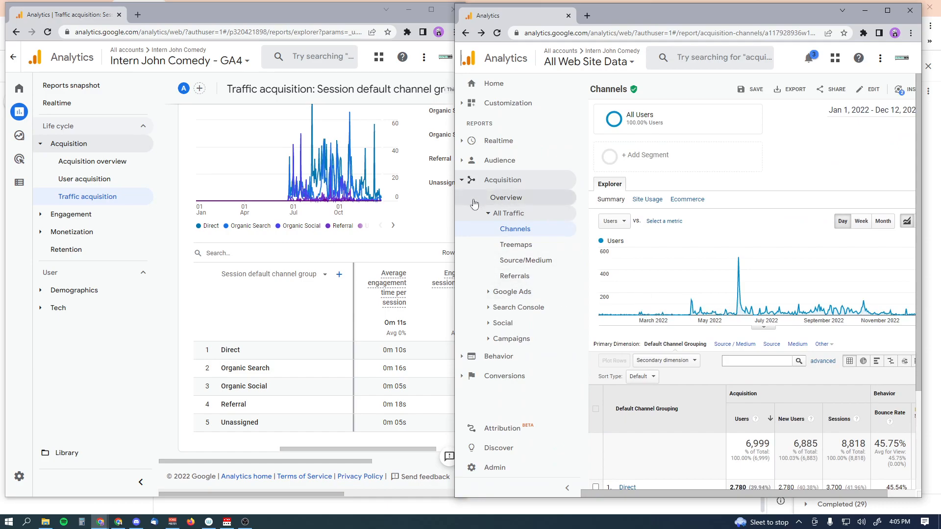
drag(455, 341, 2, 314)
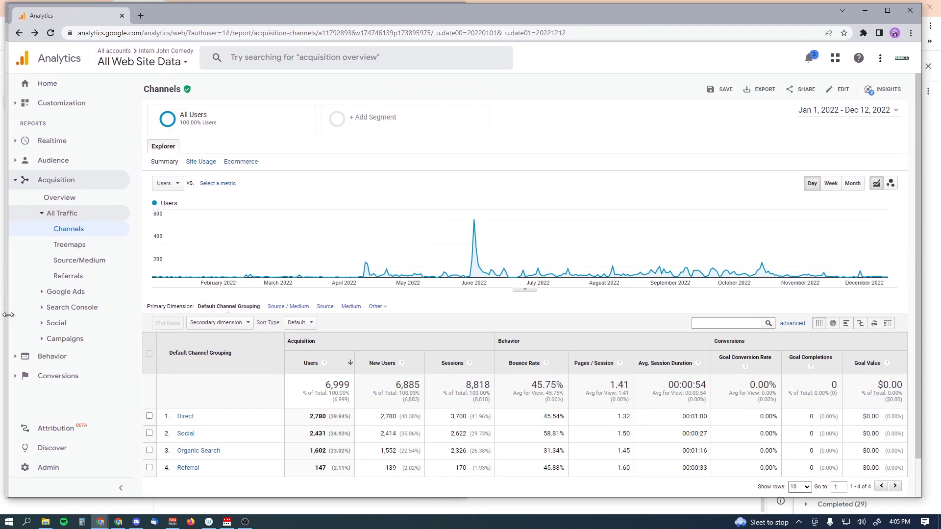
Move the Universal Analytics window aside and maximize the GA4 Traffic acquisition report window
scroll(498, 308, down, 1)
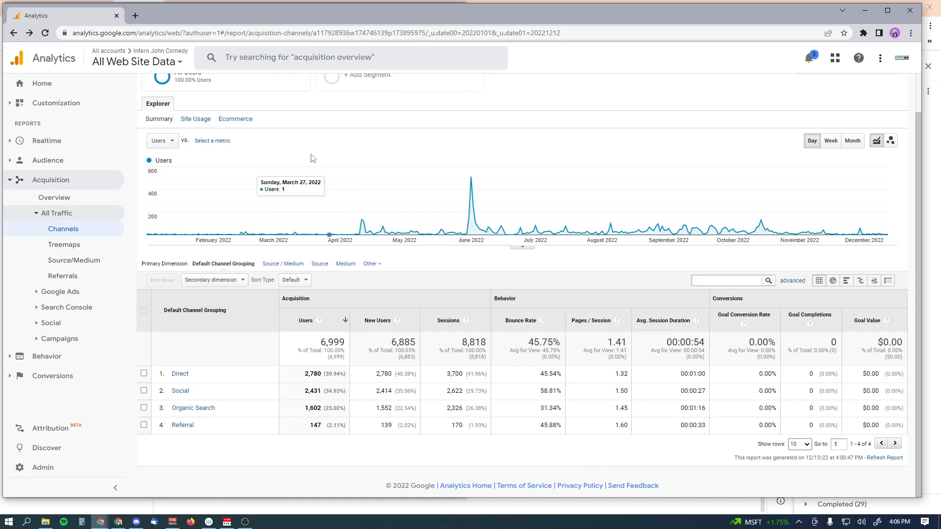
drag(239, 15, 238, 26)
click(238, 21)
click(431, 9)
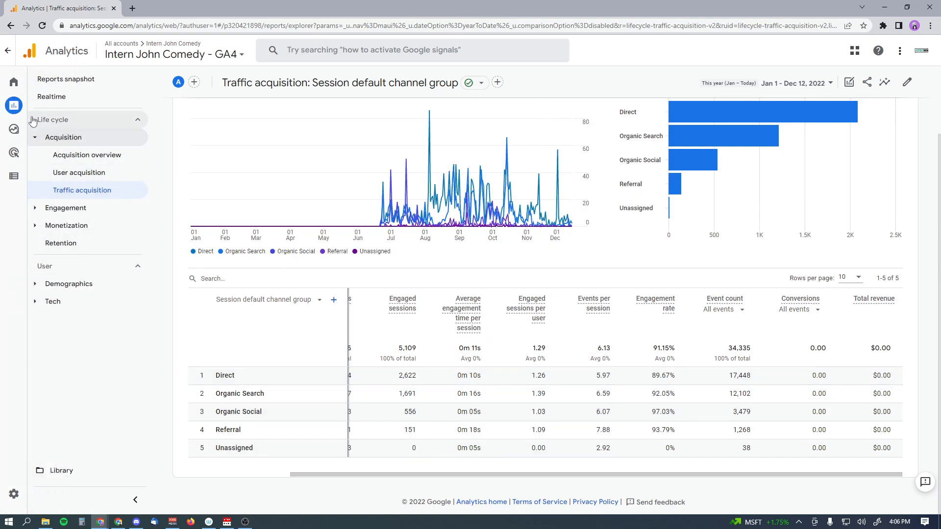
Collapse and re-expand the Life cycle report group in the GA4 navigation
mouse_move(8, 107)
click(138, 121)
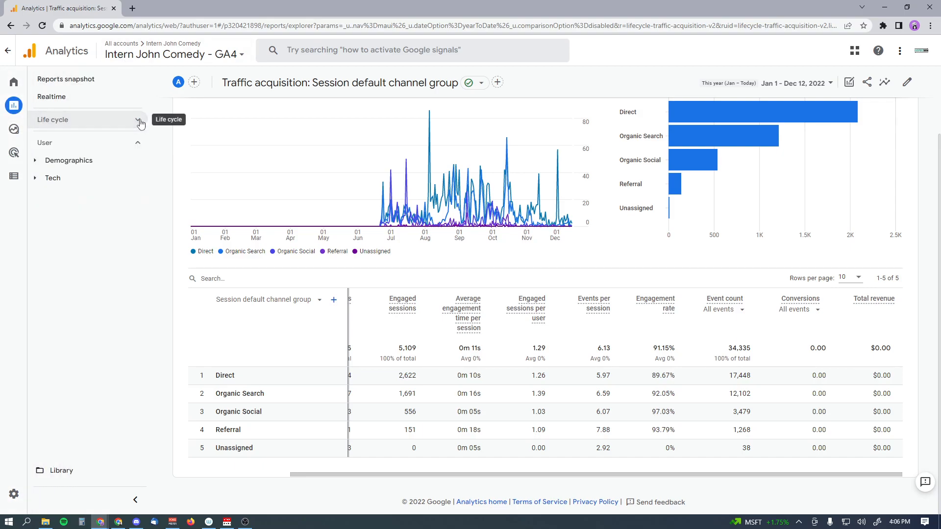
click(138, 121)
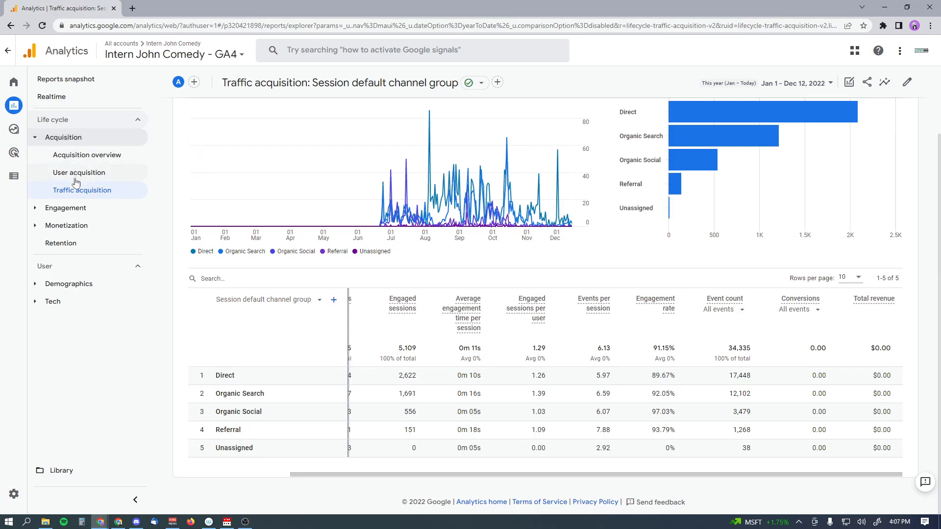
drag(375, 475, 420, 467)
Combine the Universal Analytics Channels and GA4 Traffic acquisition tabs in one maximized window
double_click(553, 13)
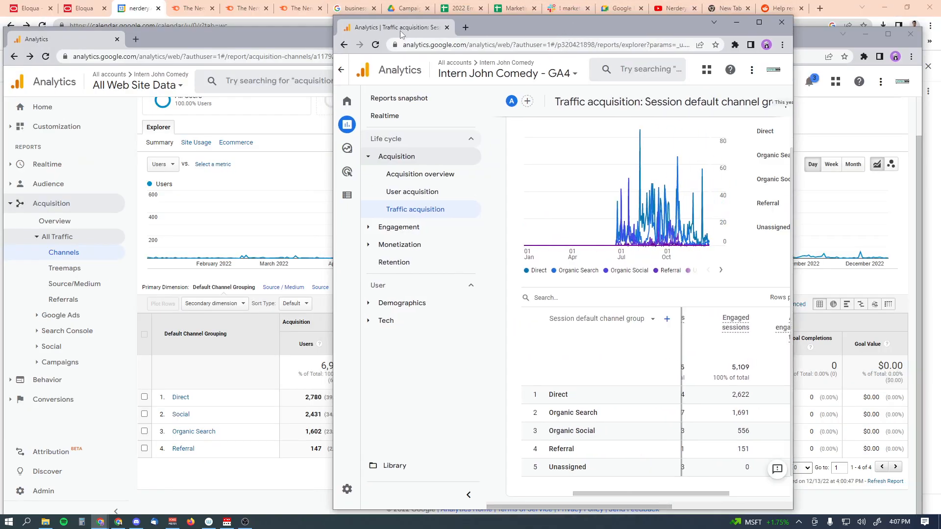
drag(563, 28, 204, 40)
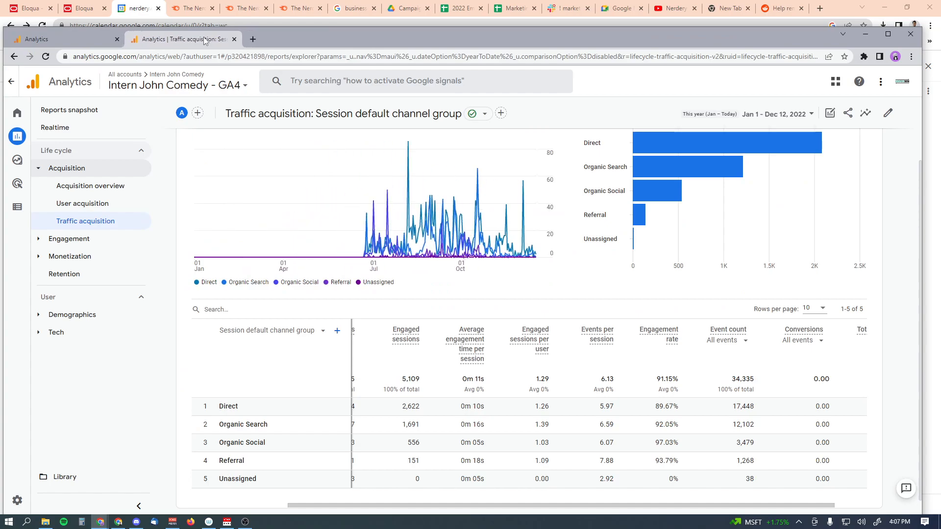
click(74, 39)
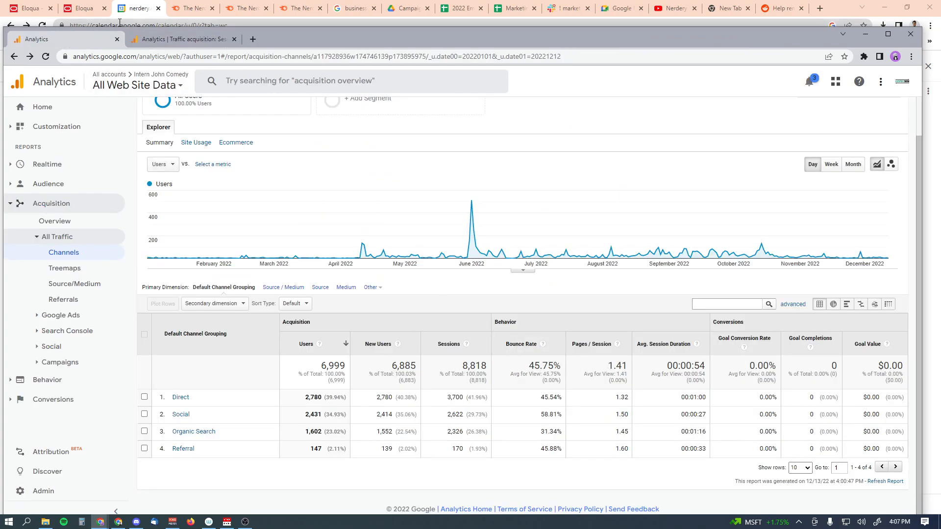
click(164, 42)
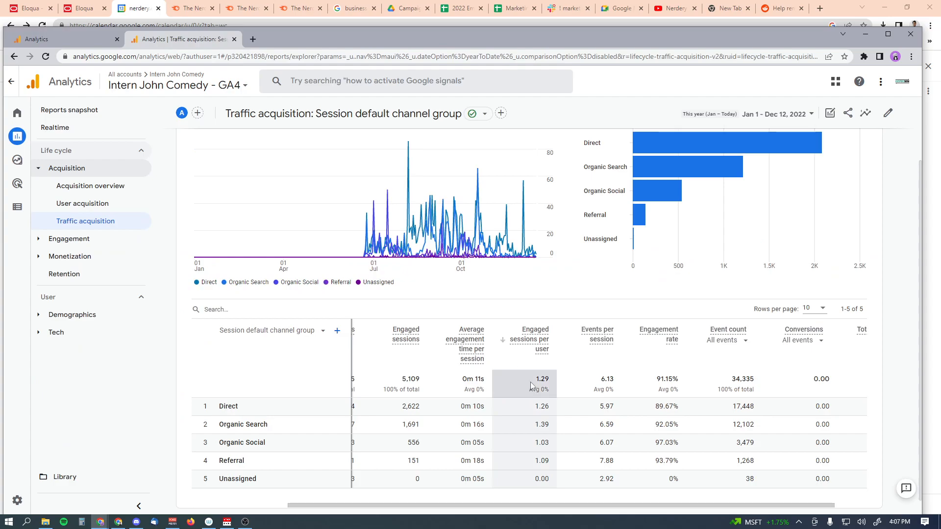
drag(743, 505, 586, 499)
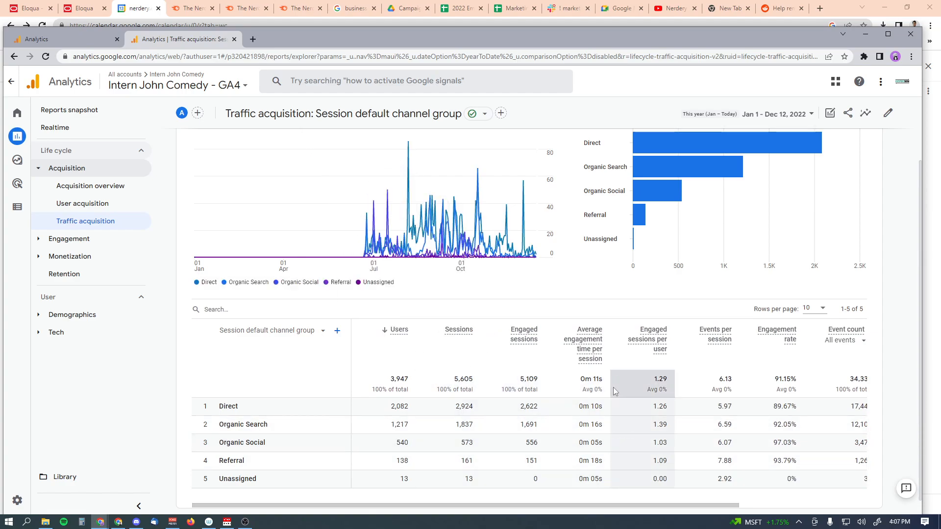
drag(706, 505, 823, 504)
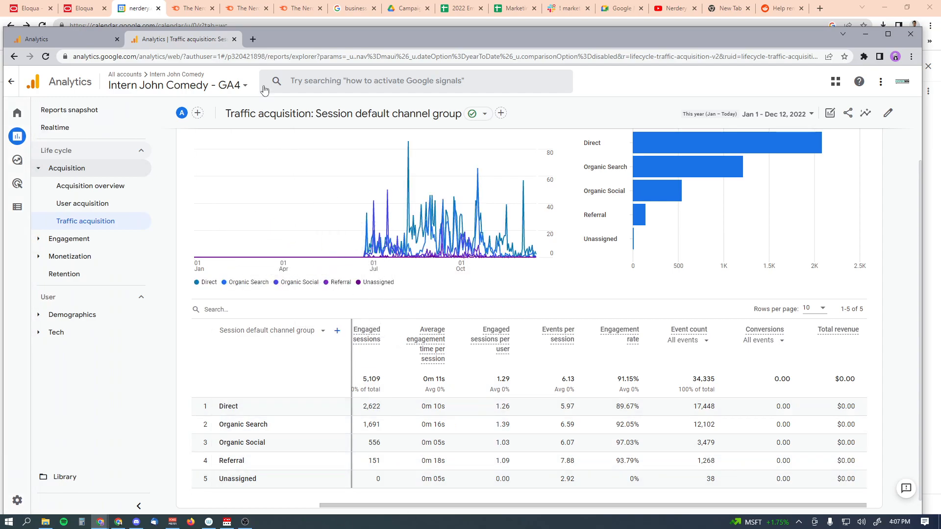
double_click(336, 38)
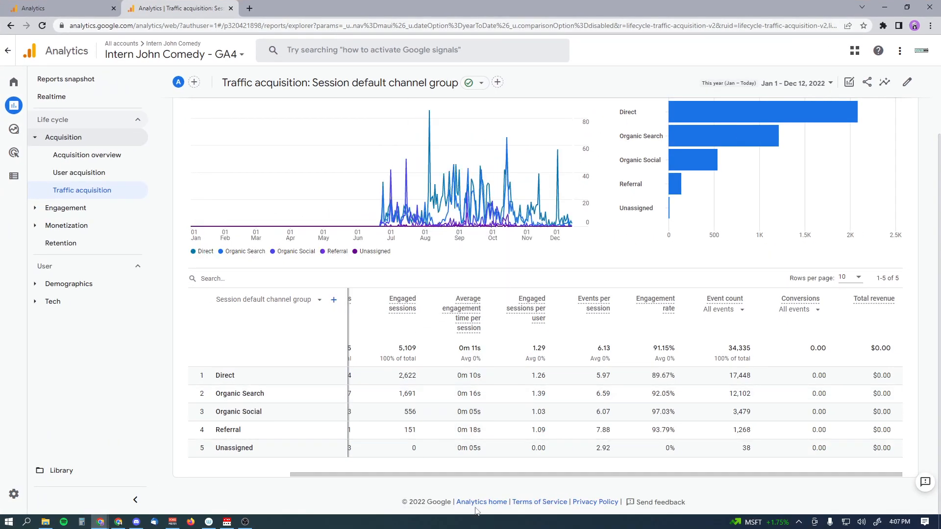
drag(473, 474, 370, 475)
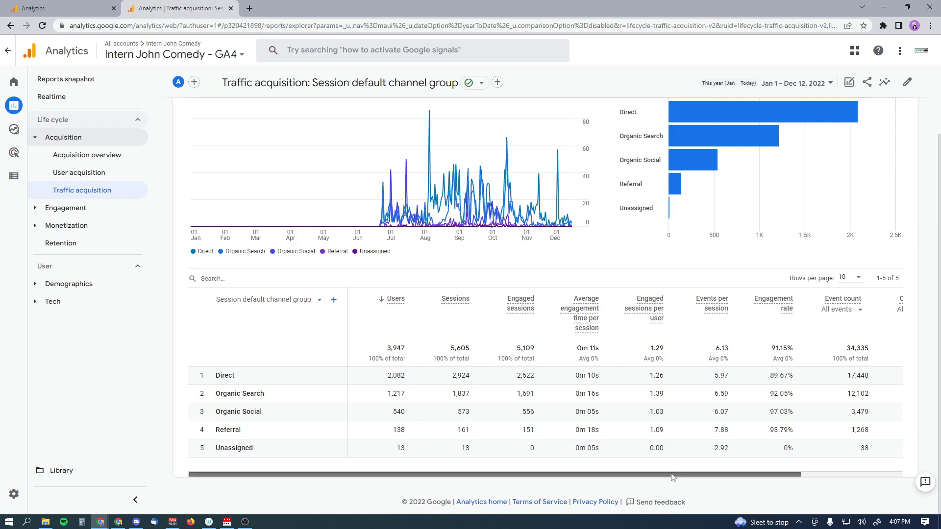
drag(672, 477, 600, 467)
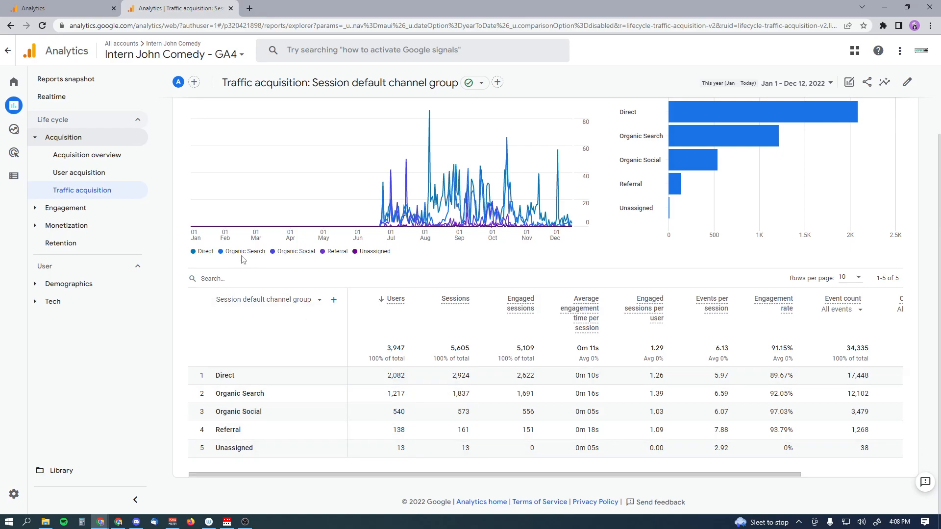
mouse_move(24, 136)
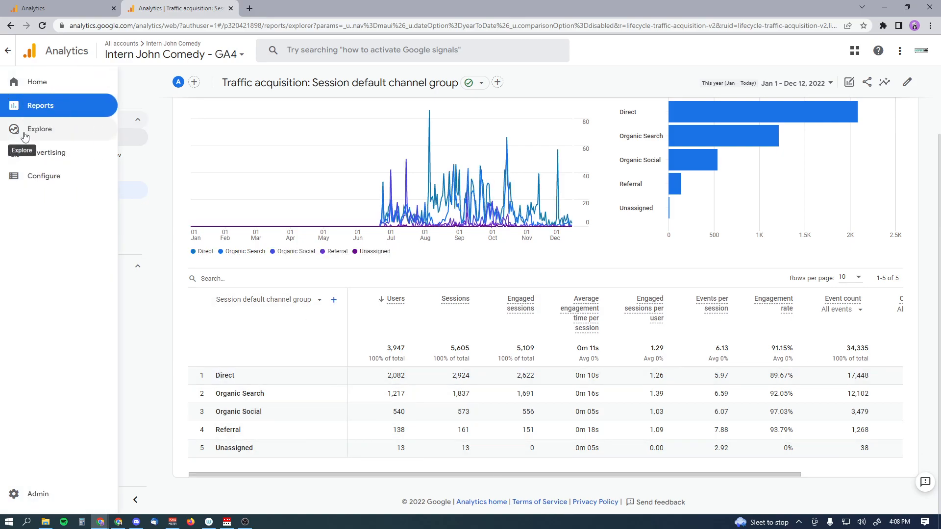
From Explore, open the Acquisition exploration of Email and Direct source sessions by page title
click(25, 136)
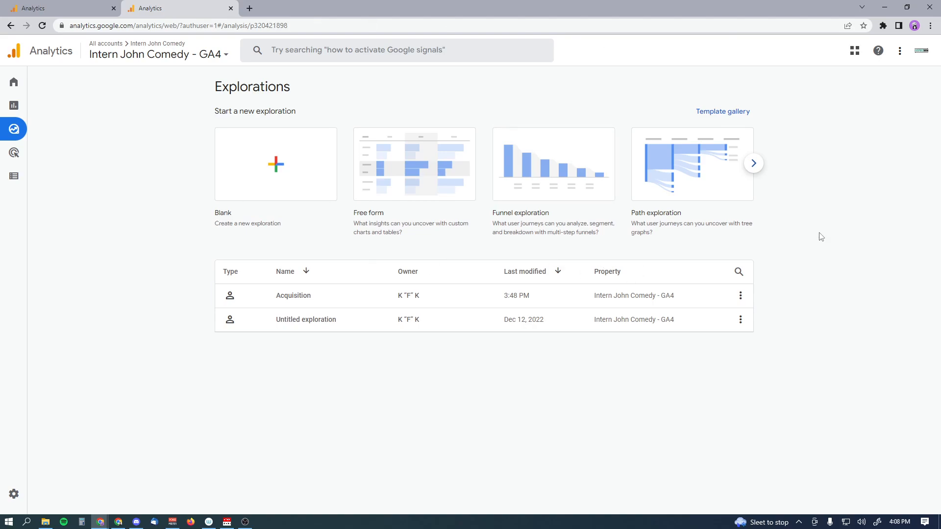
click(303, 301)
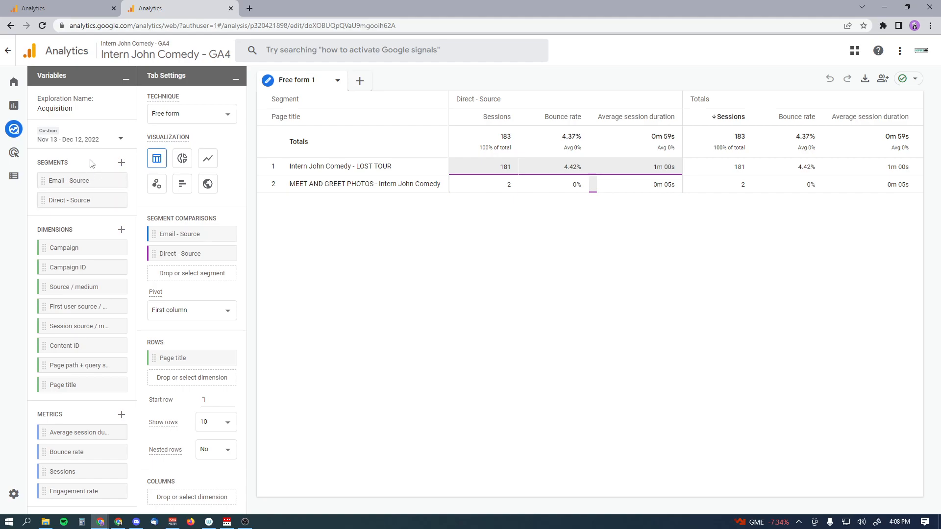
click(121, 163)
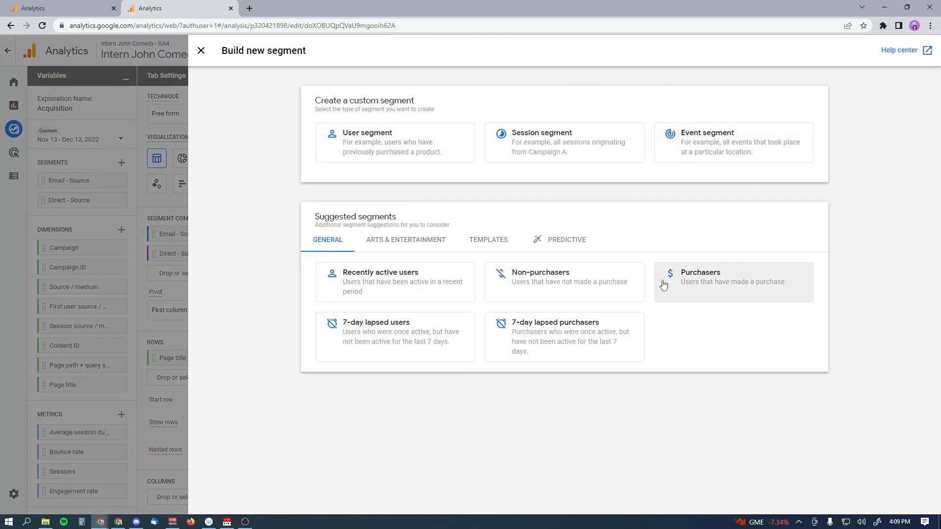
click(484, 248)
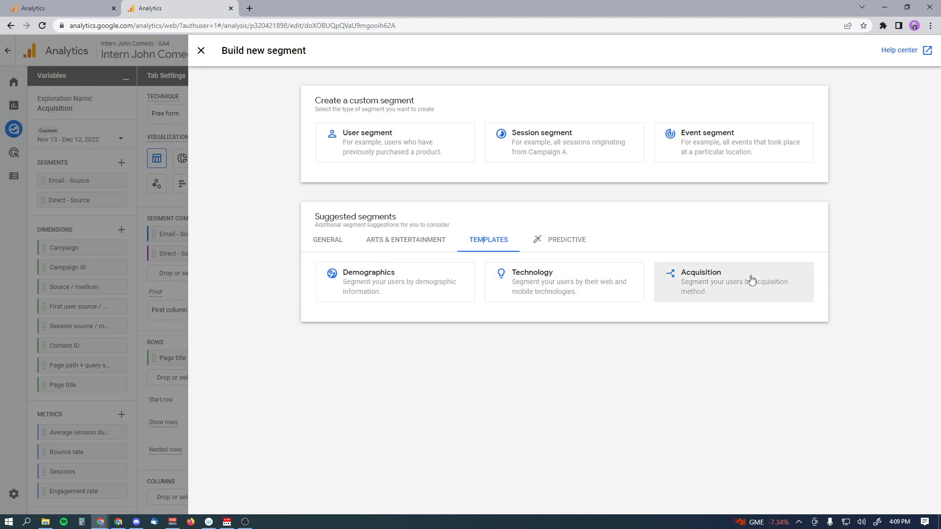
click(711, 288)
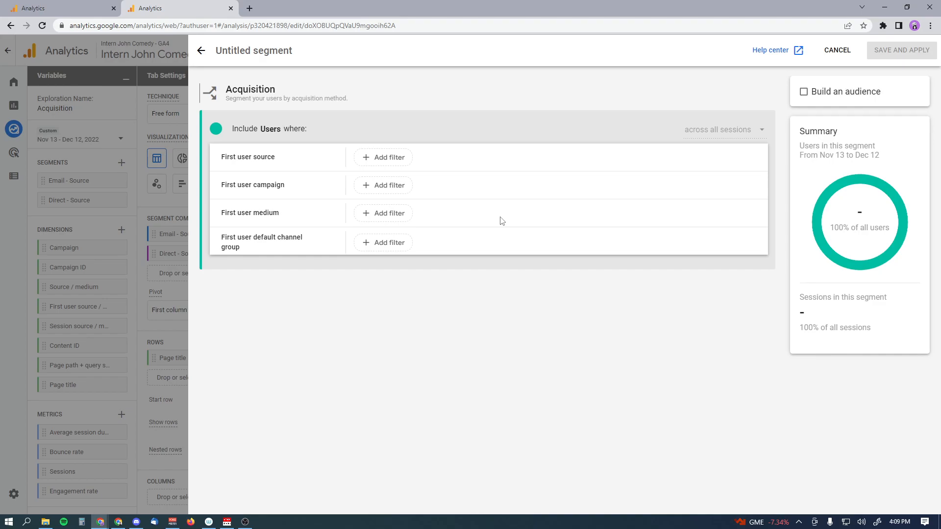
click(250, 50)
click(259, 88)
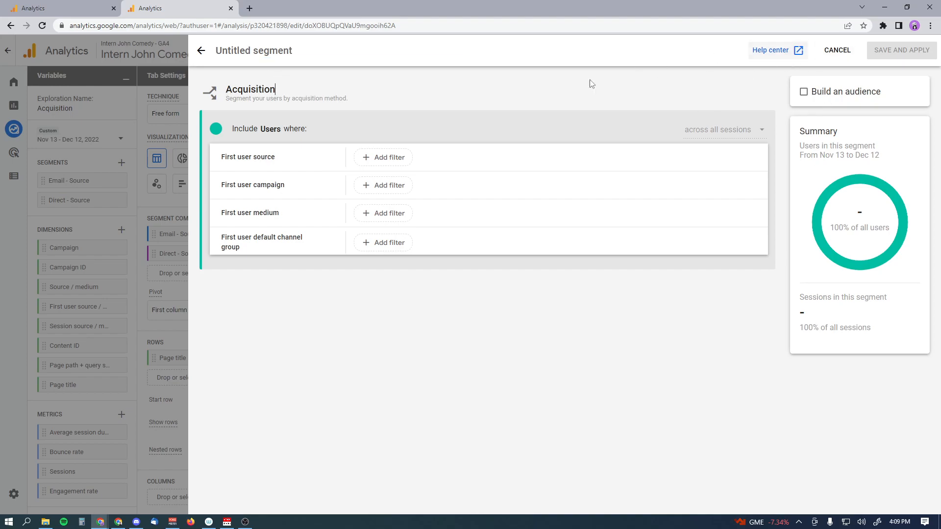
click(200, 51)
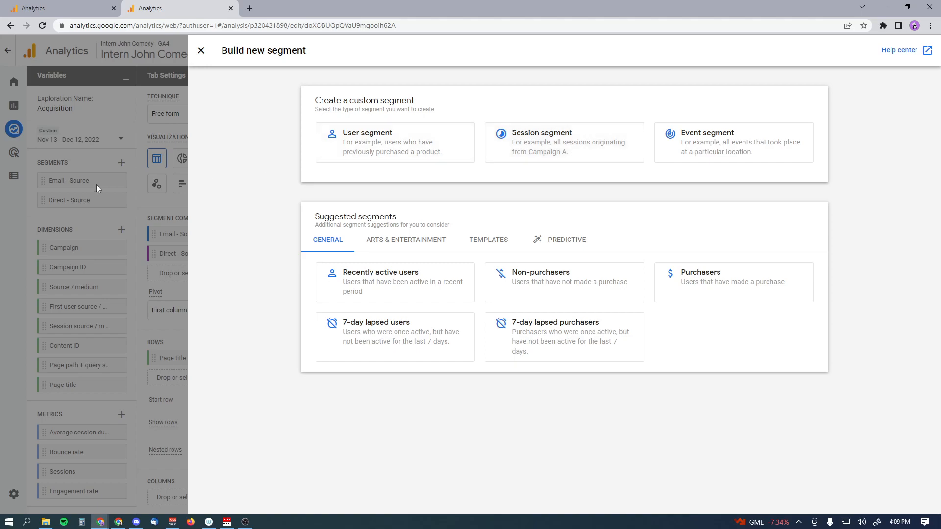
click(205, 56)
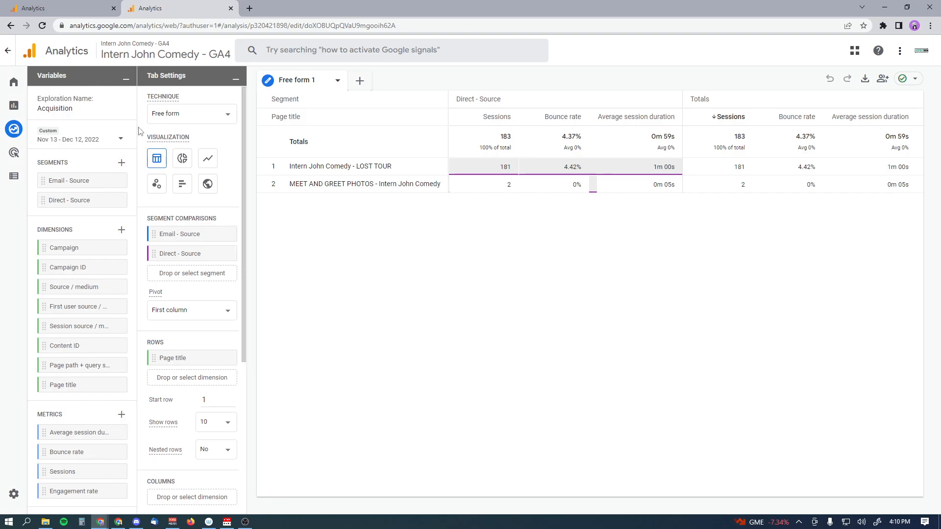
click(121, 414)
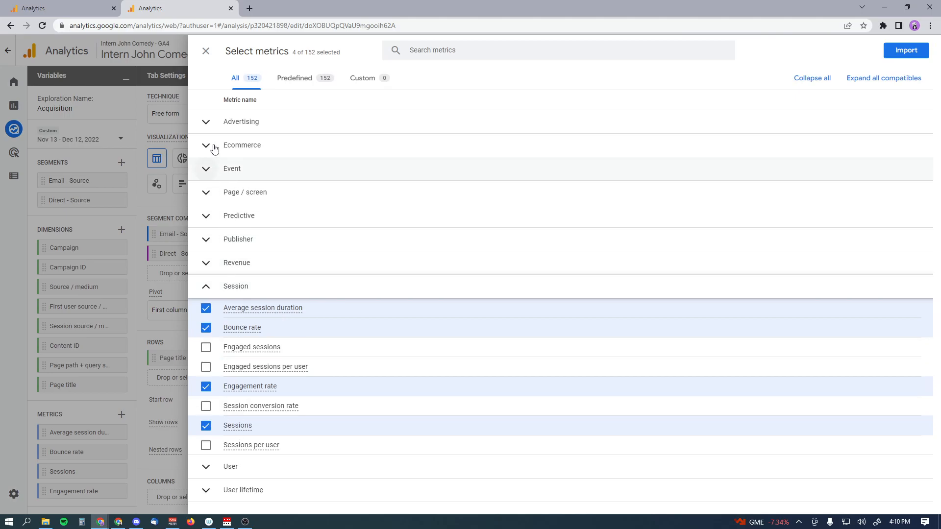
click(208, 122)
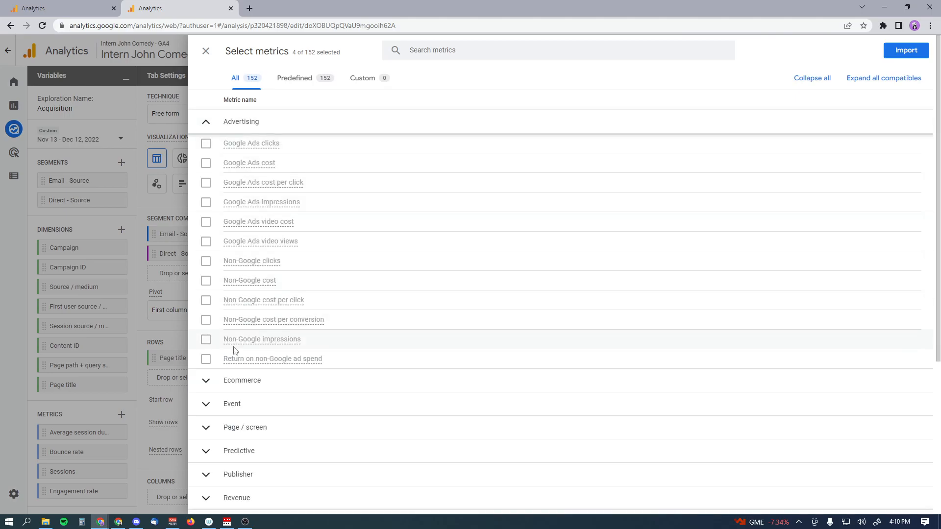
click(206, 122)
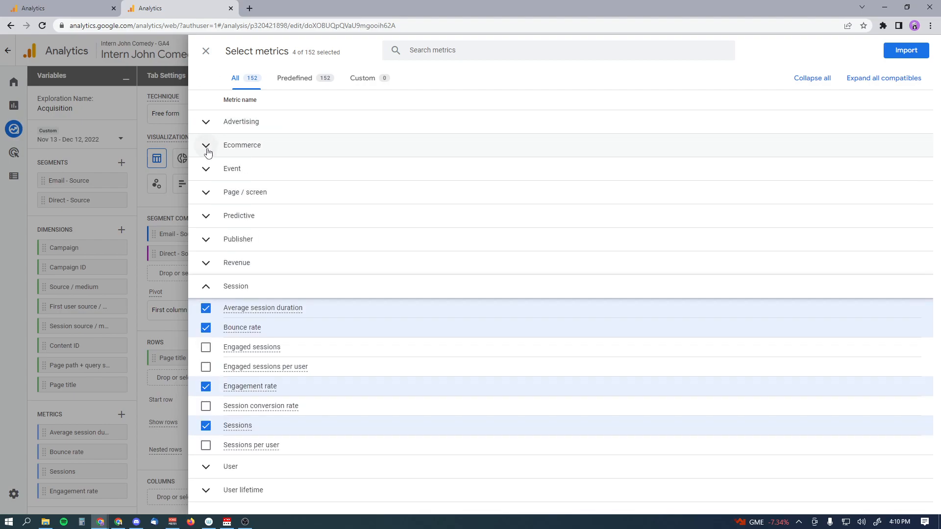
click(205, 193)
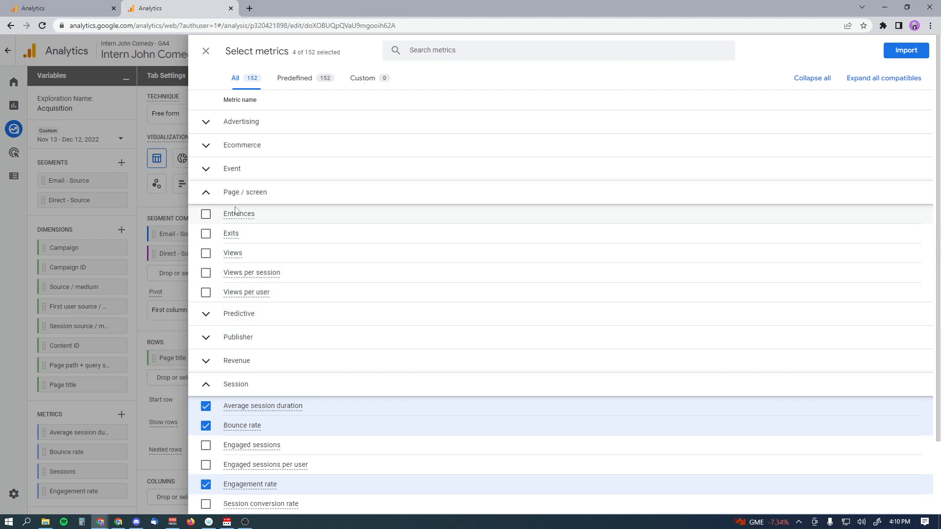
click(207, 192)
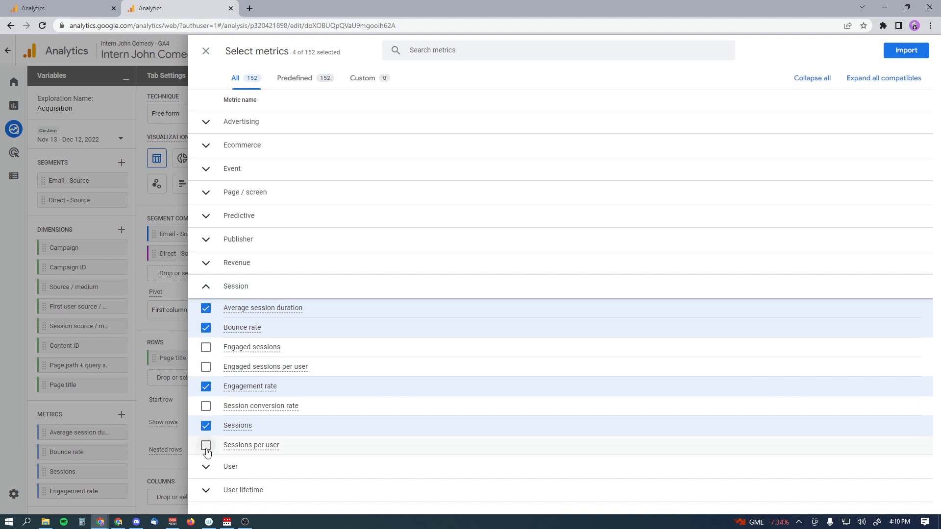
click(212, 56)
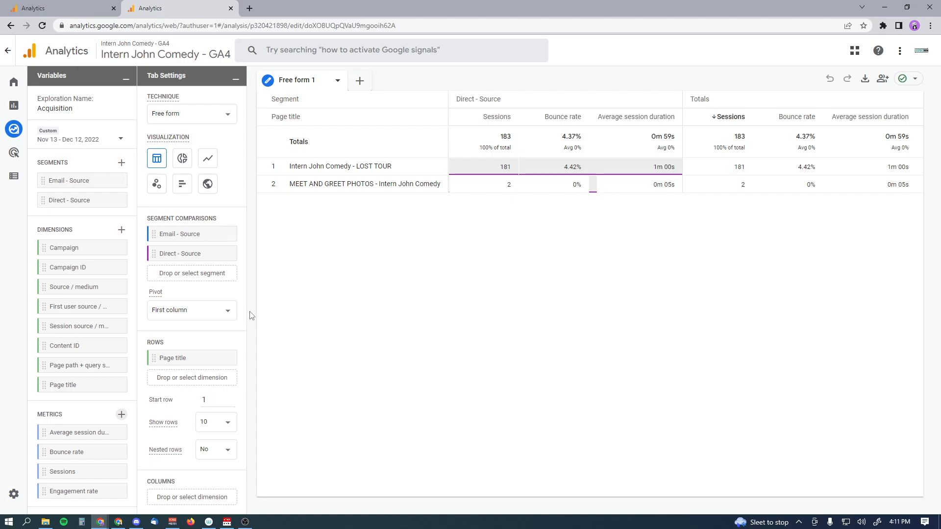
drag(244, 98, 249, 155)
scroll(211, 229, down, 1)
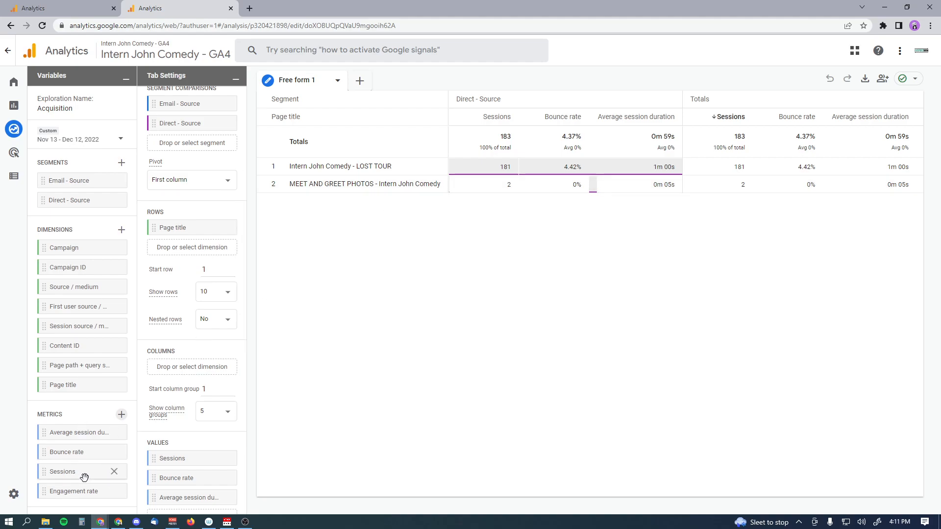
Add Engagement rate to the exploration's Values as a fourth metric column
scroll(206, 431, down, 2)
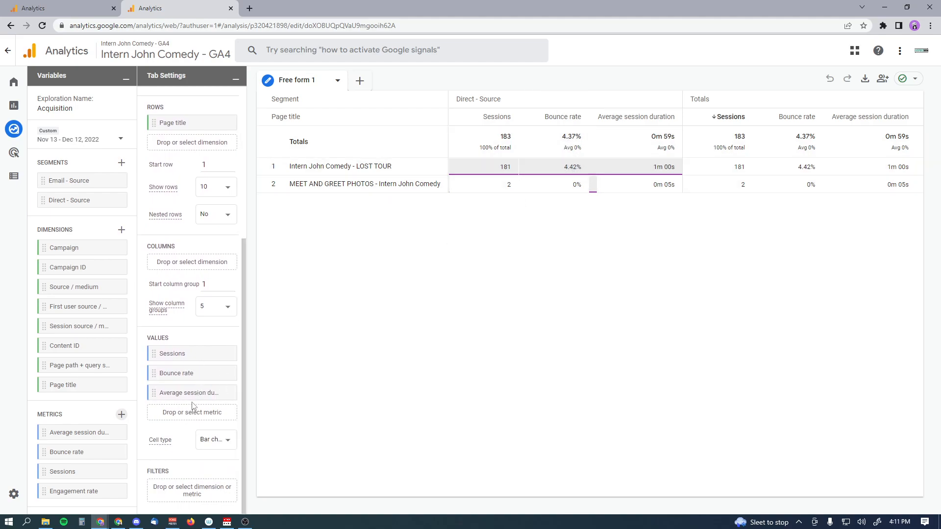
click(169, 414)
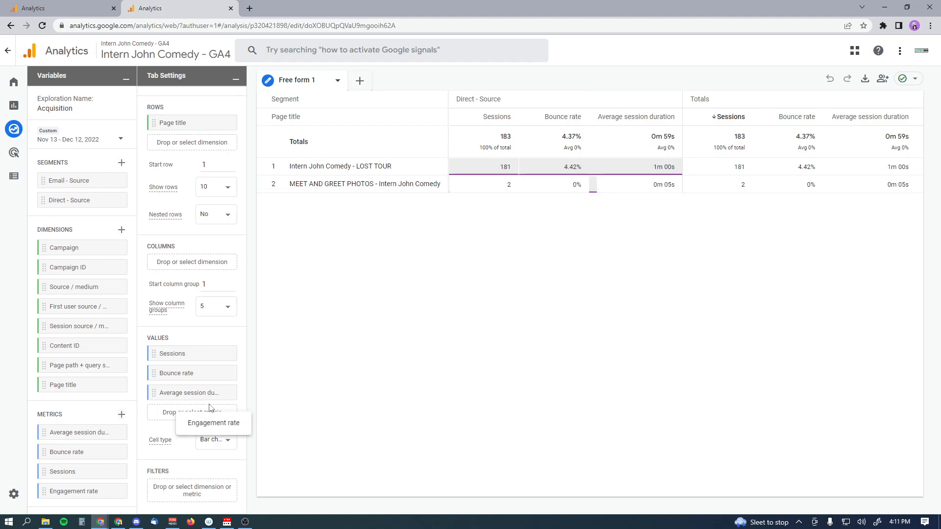
click(192, 424)
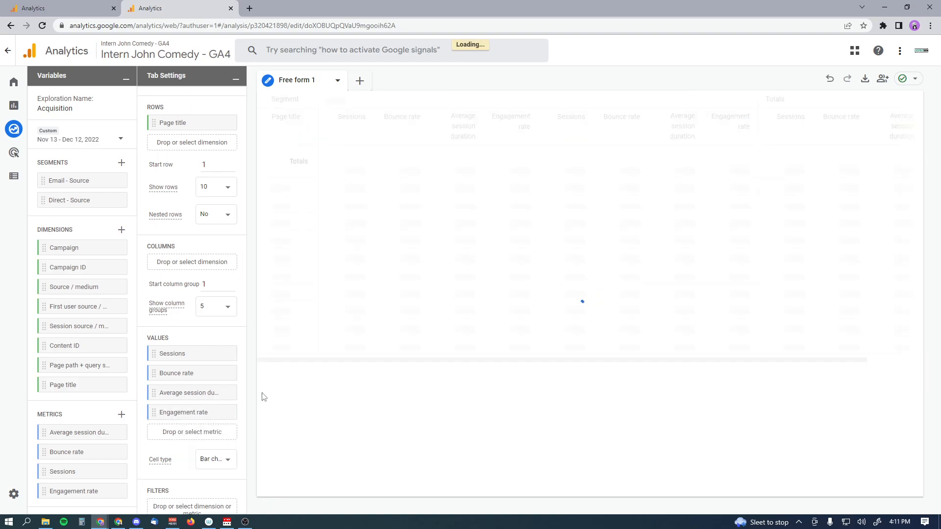
Import Conversions from the Event metric group into the exploration's available metrics
click(121, 415)
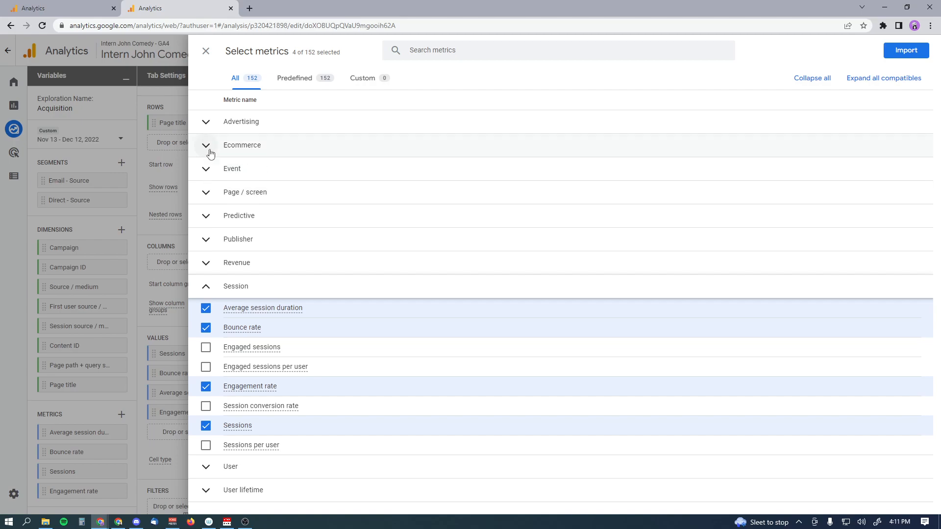
click(205, 470)
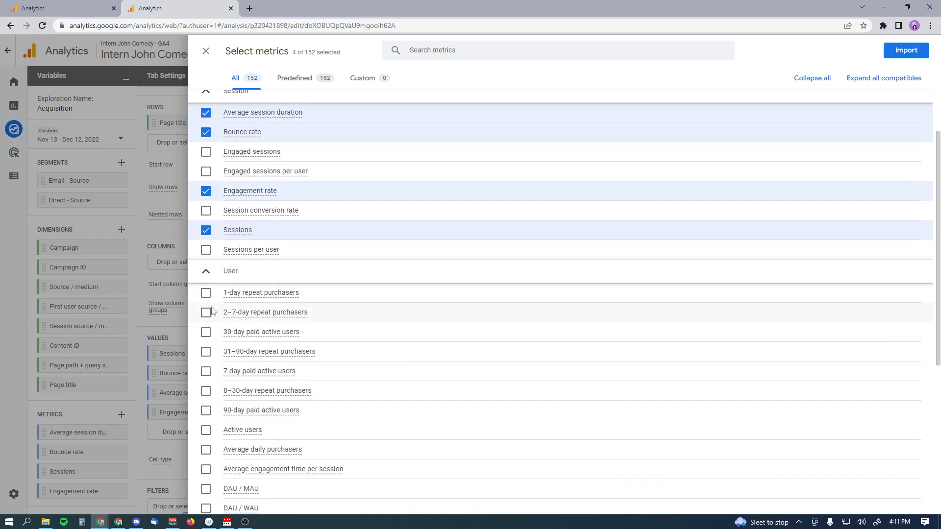
scroll(211, 310, down, 4)
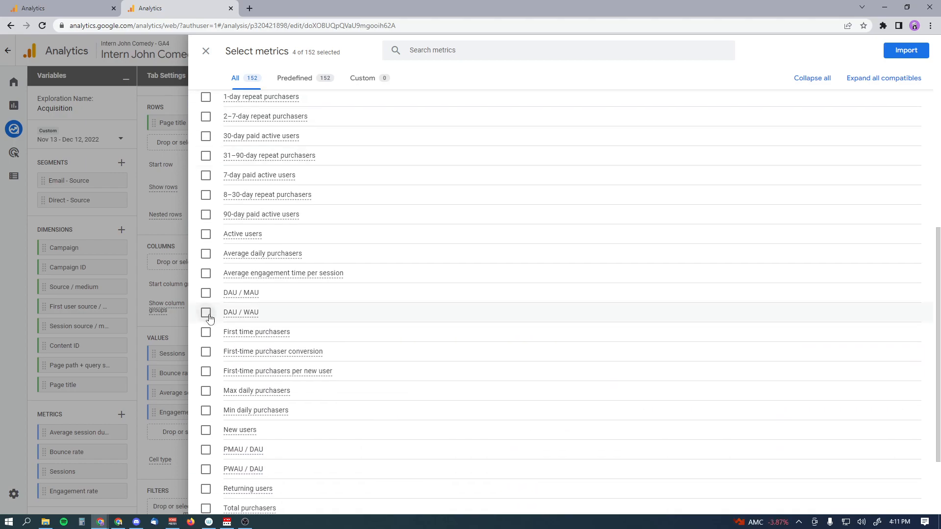
scroll(213, 343, down, 2)
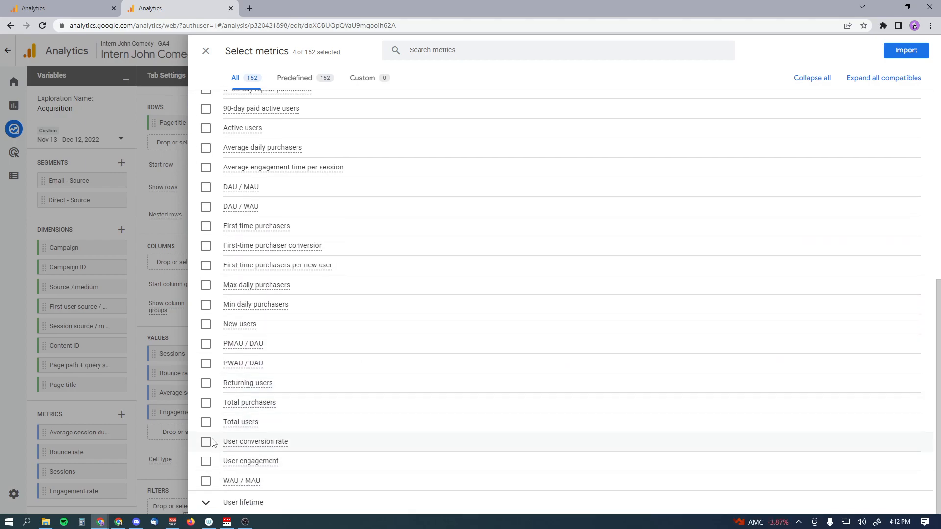
scroll(213, 441, up, 5)
scroll(211, 441, up, 3)
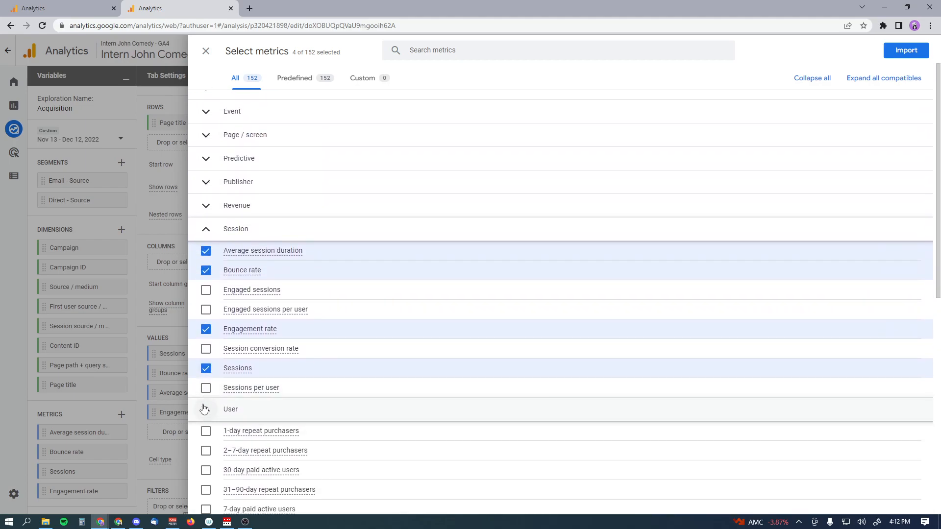
scroll(228, 358, up, 1)
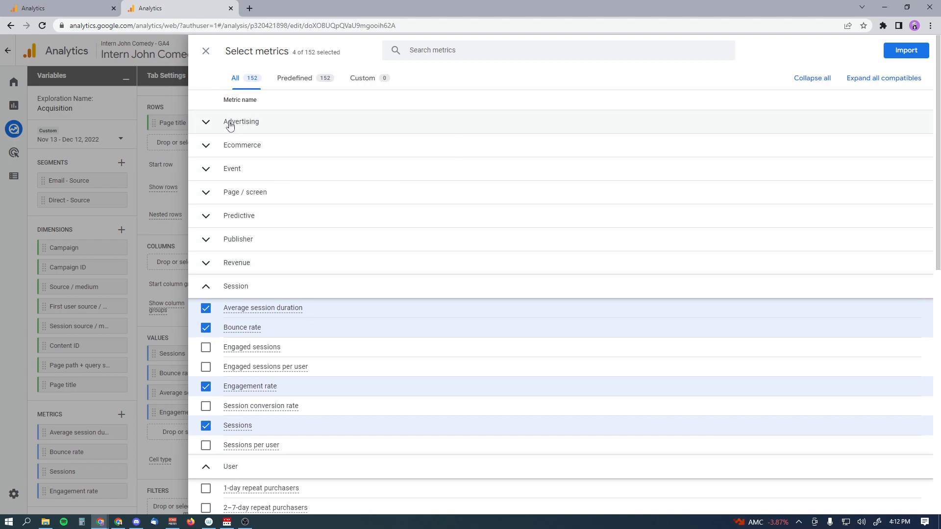
click(207, 127)
click(208, 127)
click(208, 169)
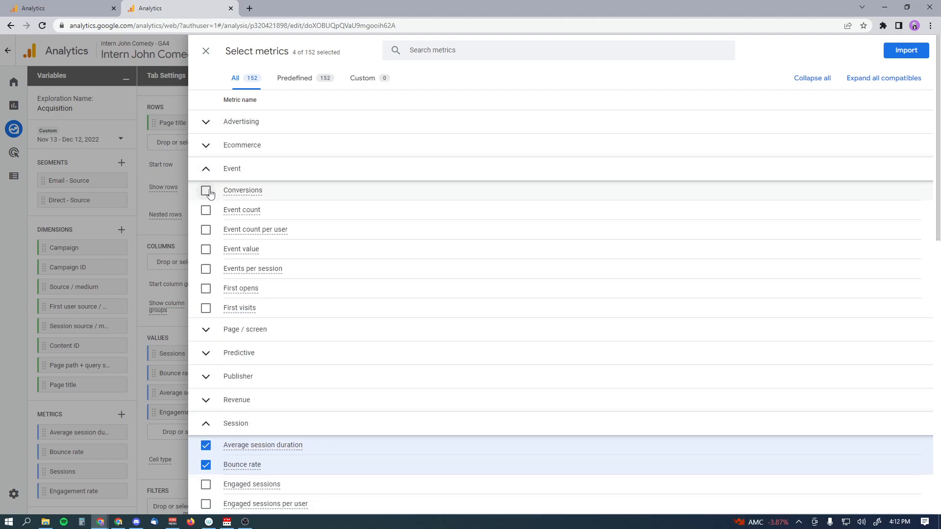
click(206, 192)
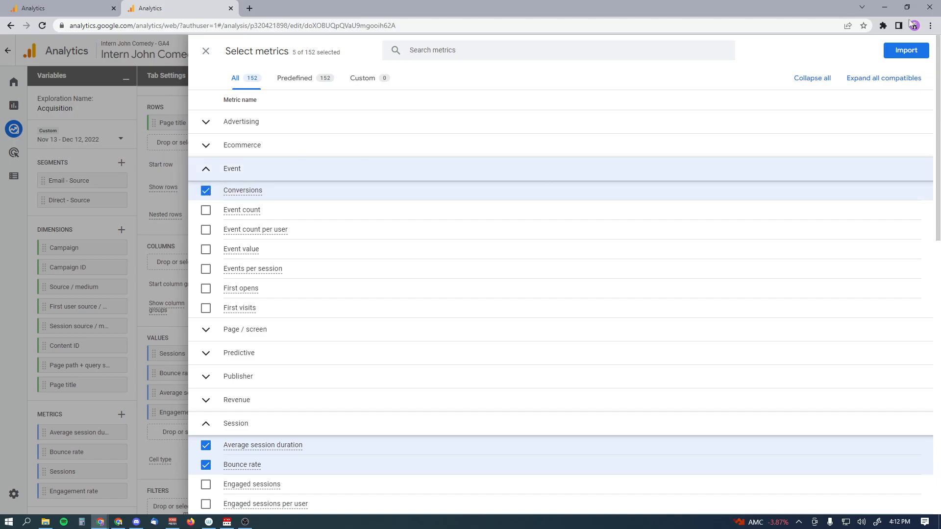
click(913, 55)
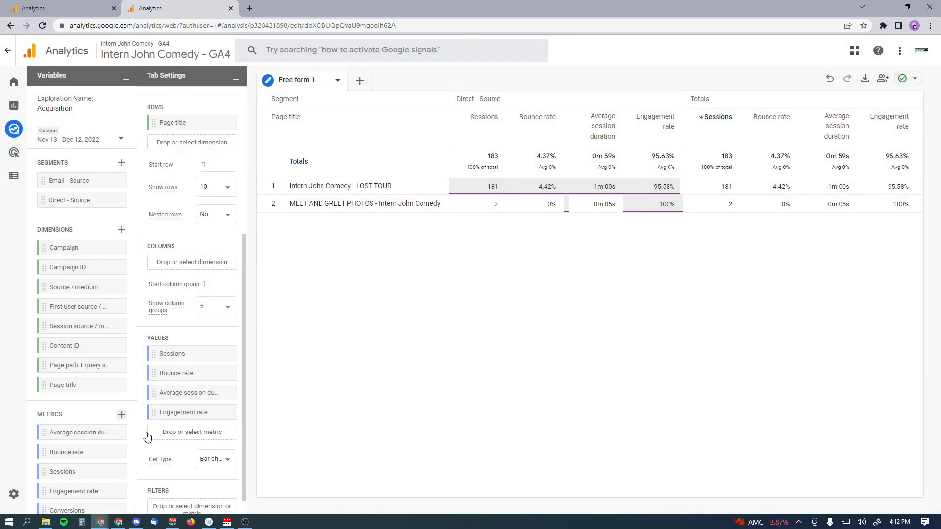
Add Conversions as the table's fifth value column, then return to the Universal Analytics Channels report
scroll(95, 495, down, 1)
scroll(210, 434, down, 1)
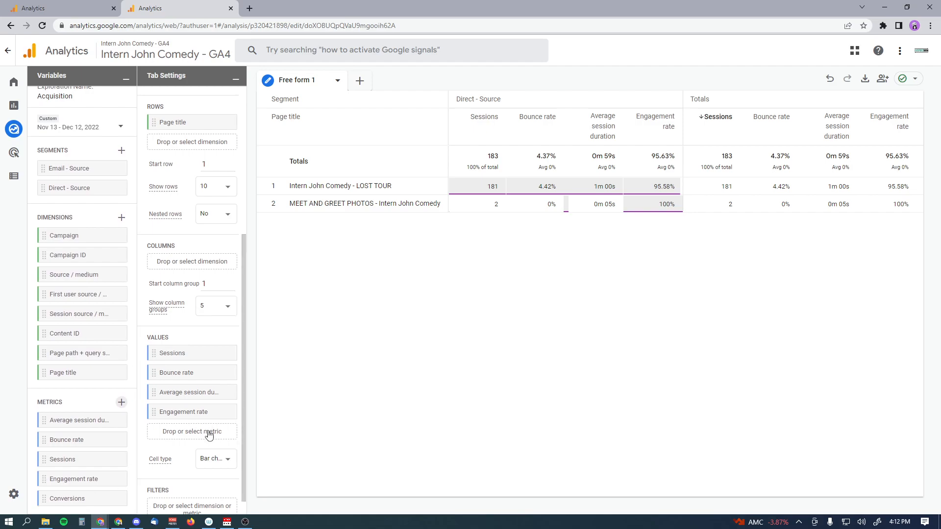
click(209, 434)
click(301, 441)
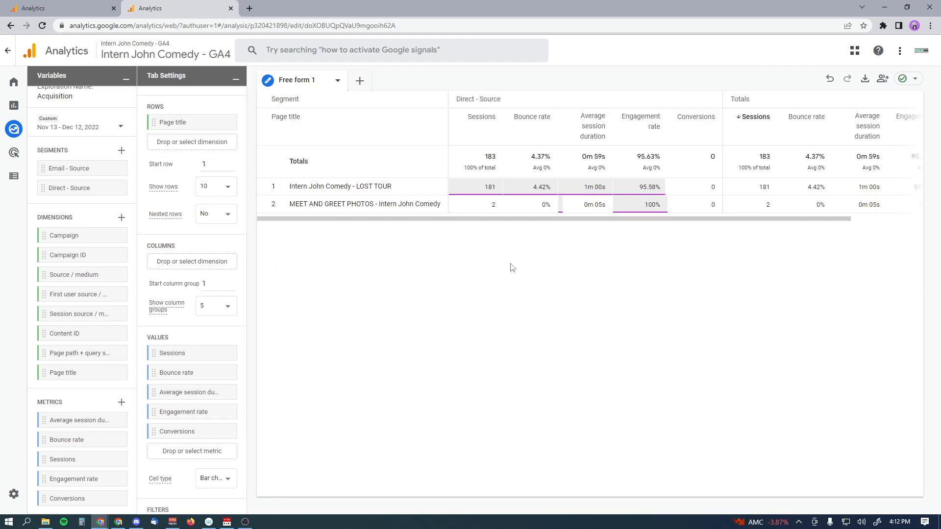
drag(695, 219, 808, 222)
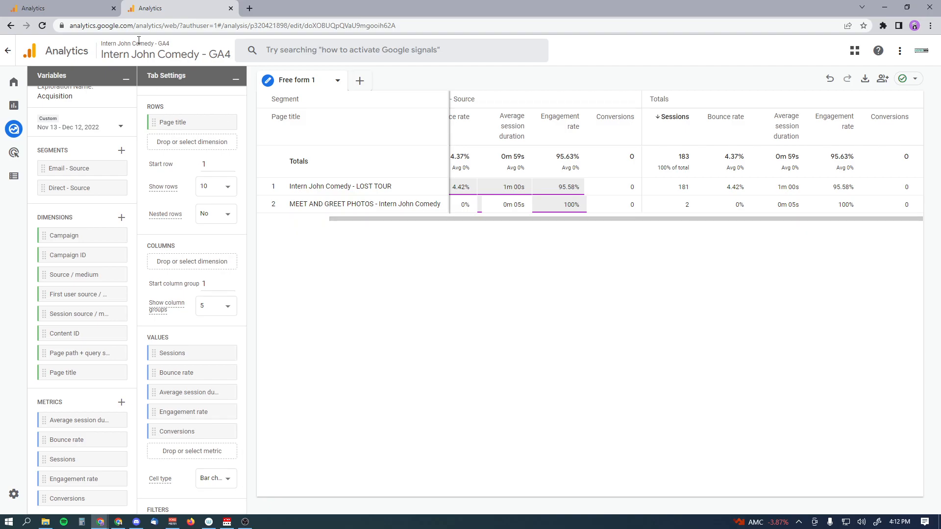
click(66, 9)
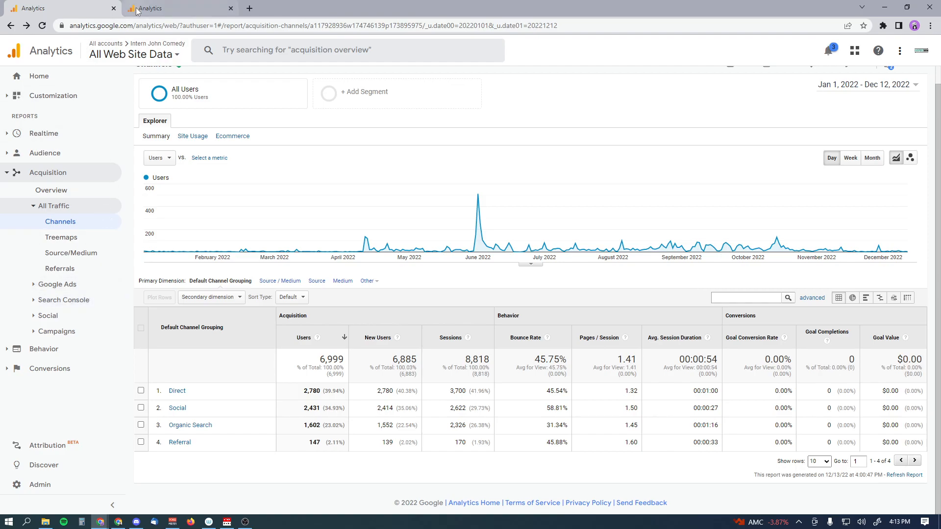
View the empty Google Ads Campaigns report, then return to the GA4 exploration
click(77, 287)
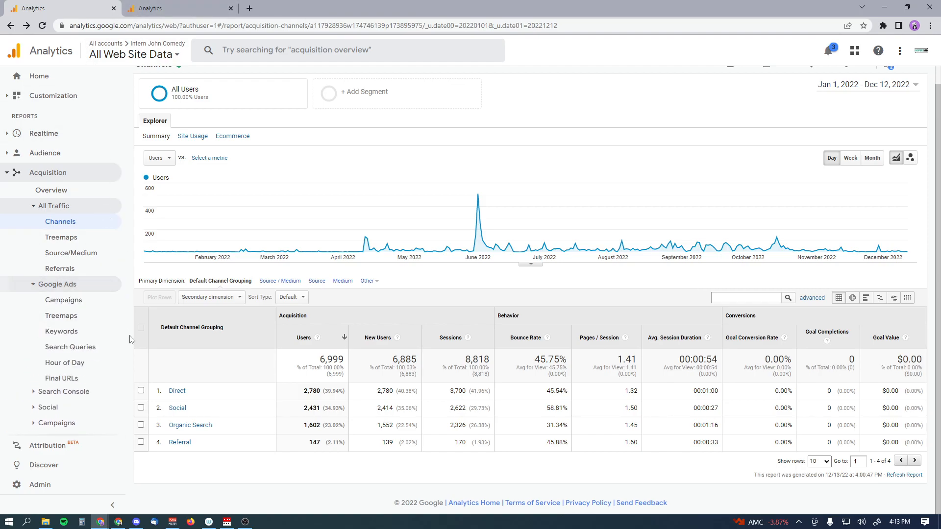
click(83, 302)
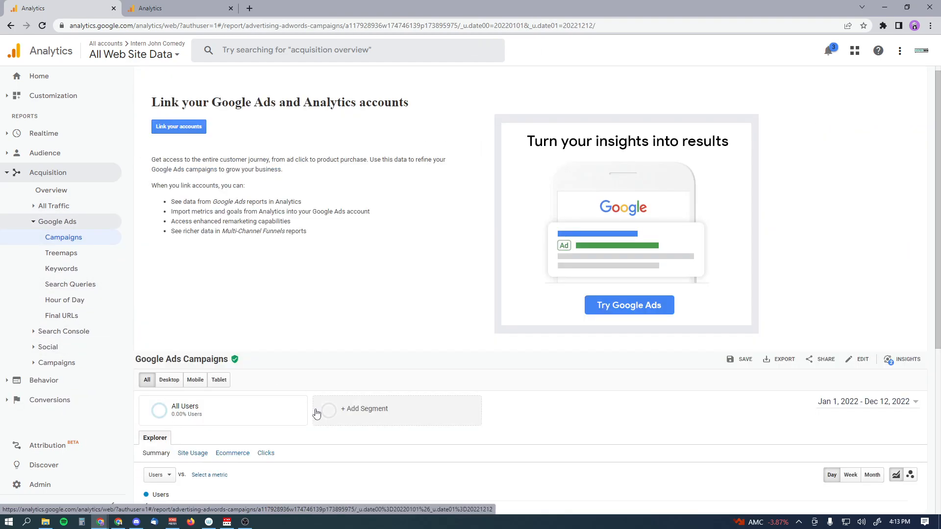
scroll(238, 422, down, 5)
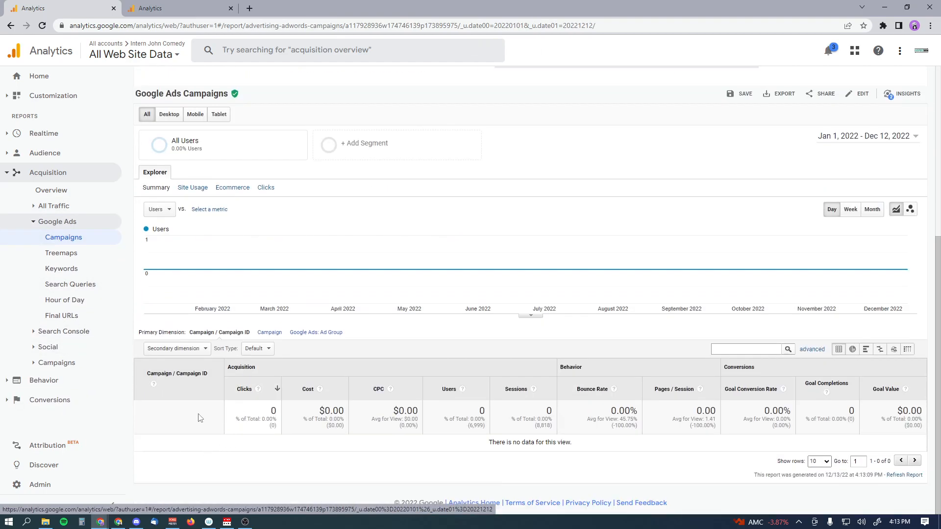
click(180, 10)
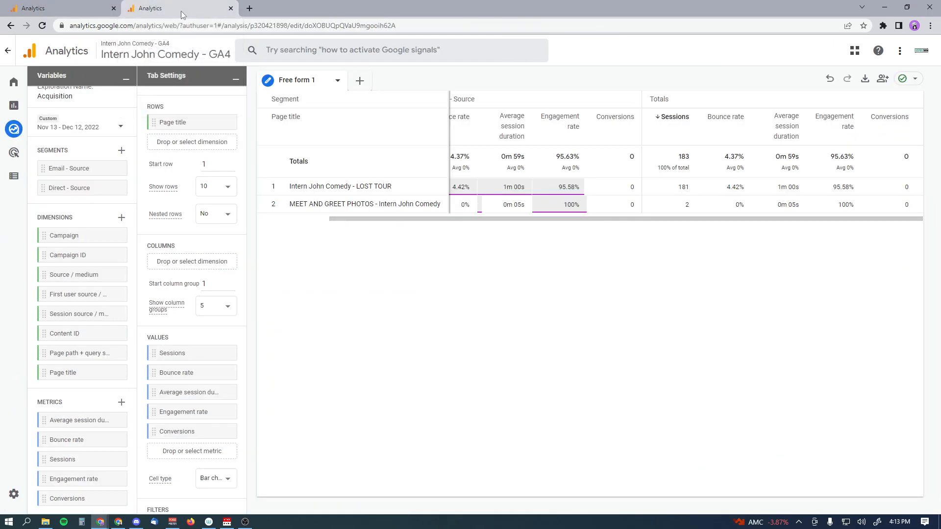
Navigate the GA4 Reports menu through Monetization to the empty Publisher ads: Ad unit report
click(18, 111)
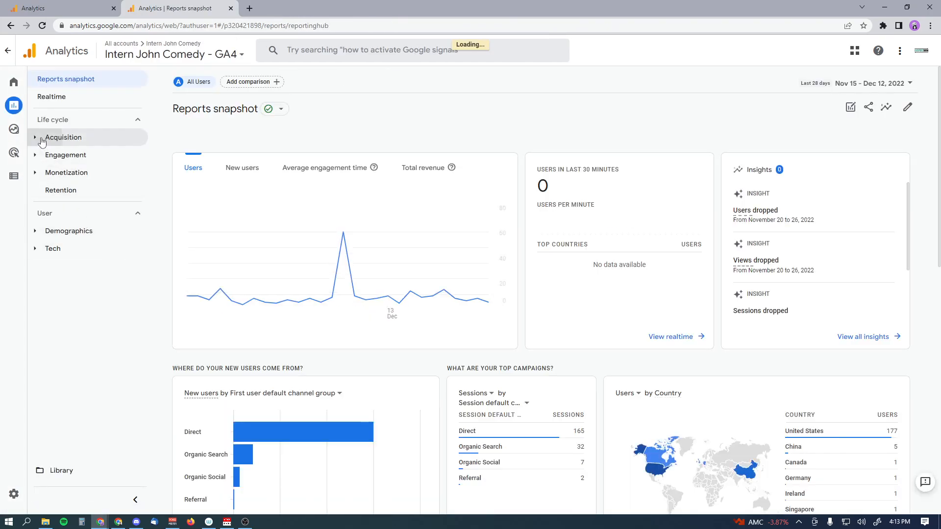
click(49, 137)
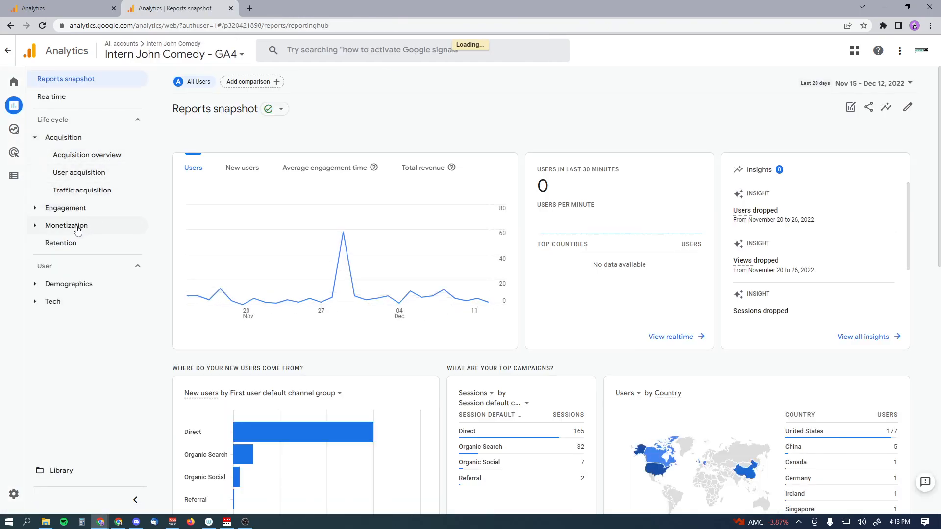
click(49, 208)
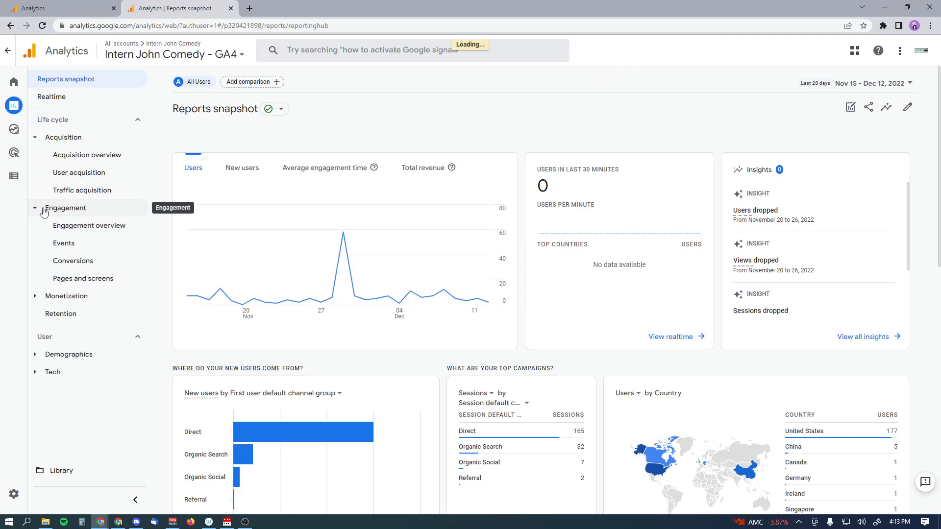
click(74, 296)
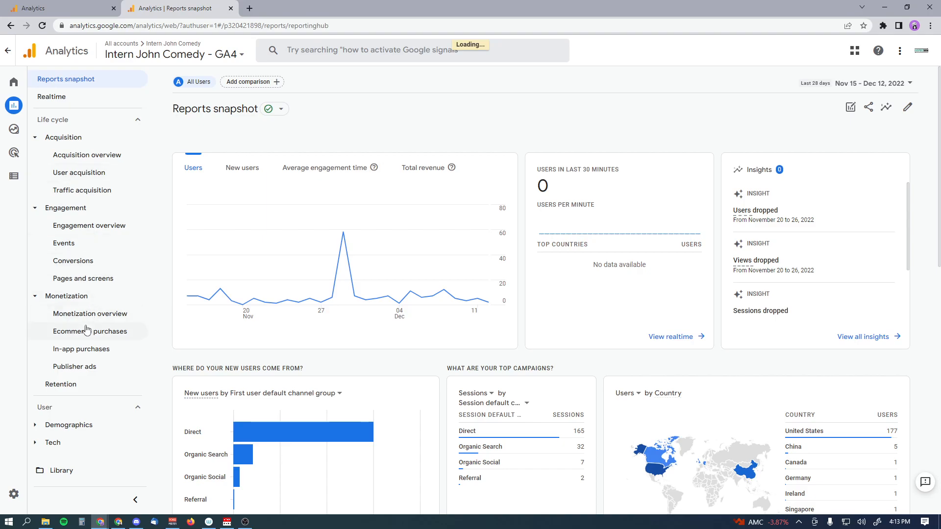
scroll(351, 348, down, 4)
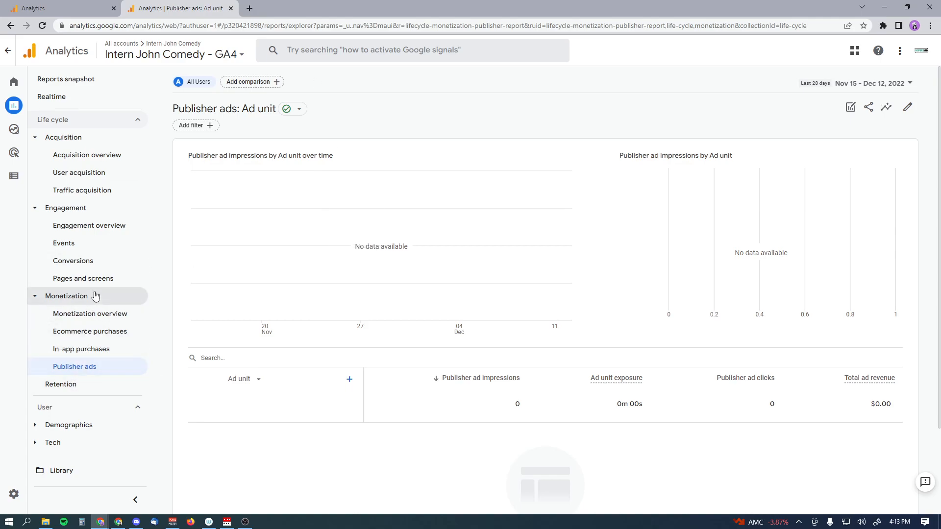
Return via Explore to the Acquisition exploration showing 183 Direct sessions and 0 conversions
mouse_move(15, 135)
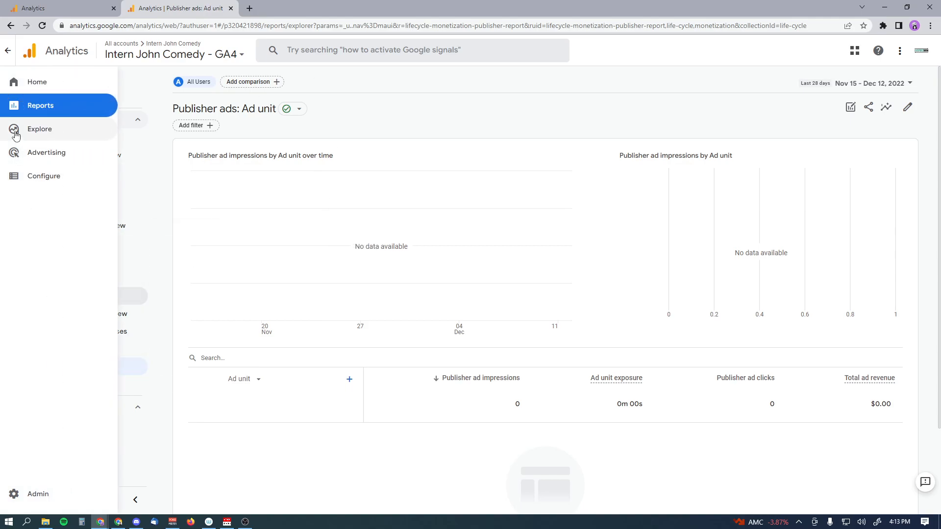
click(15, 132)
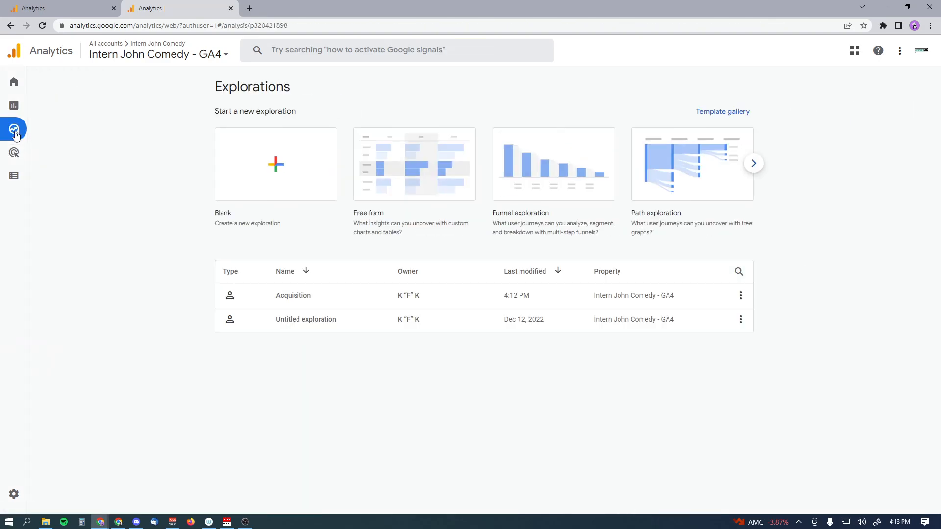
click(260, 296)
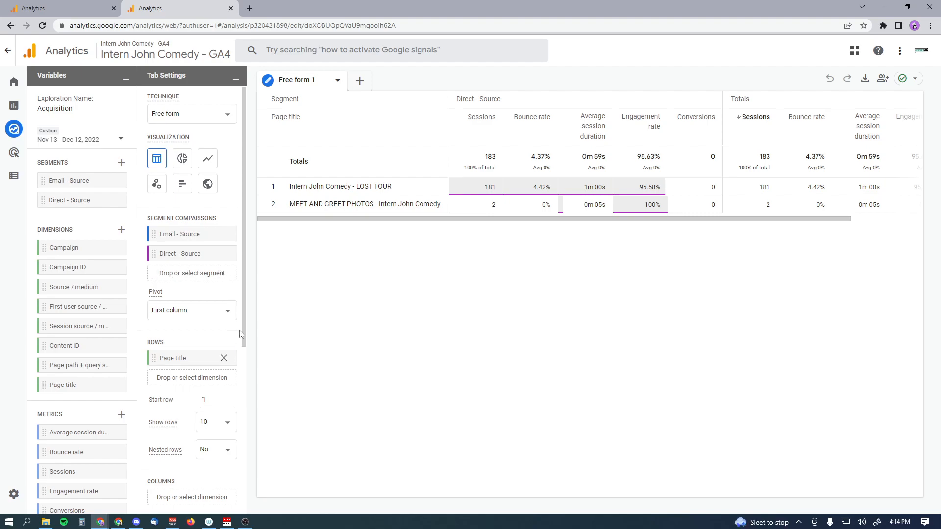
mouse_move(224, 258)
mouse_move(225, 242)
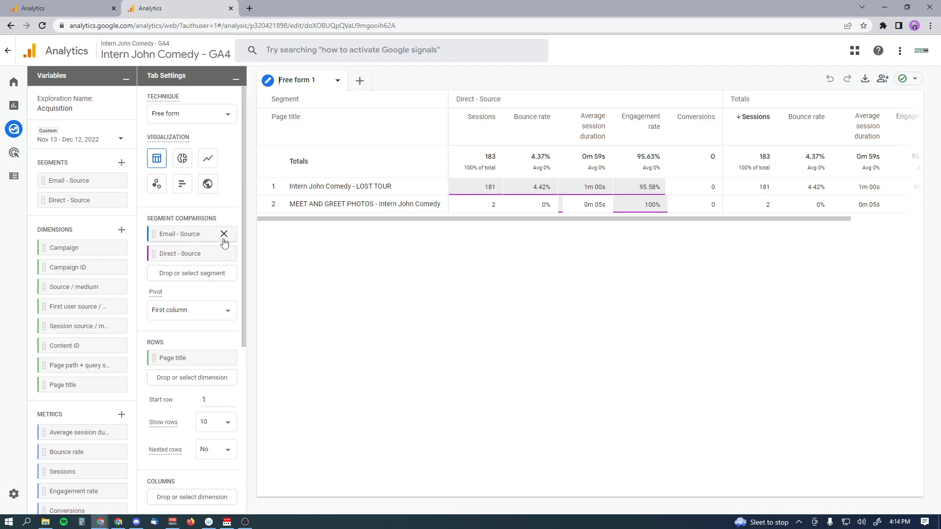